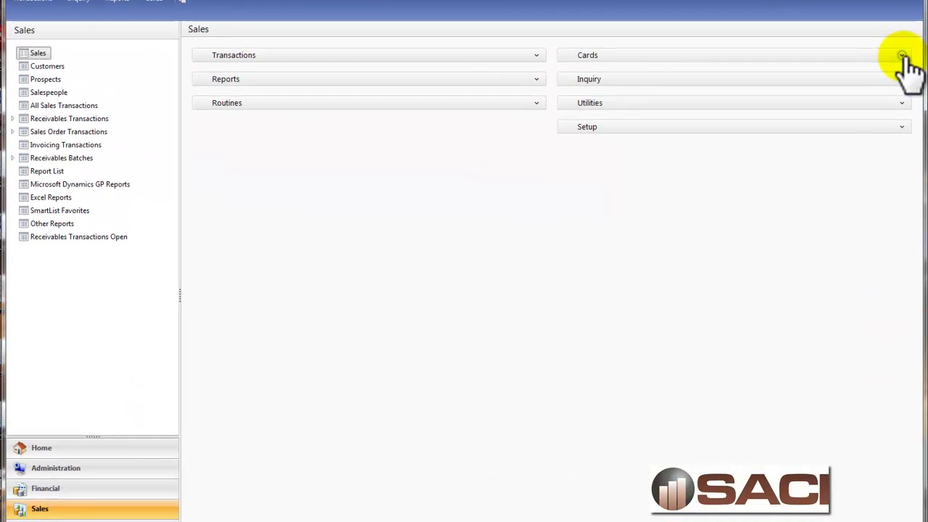
- Open the collection action maintenance window and load the existing LETTER SENT action
left_click(817, 97)
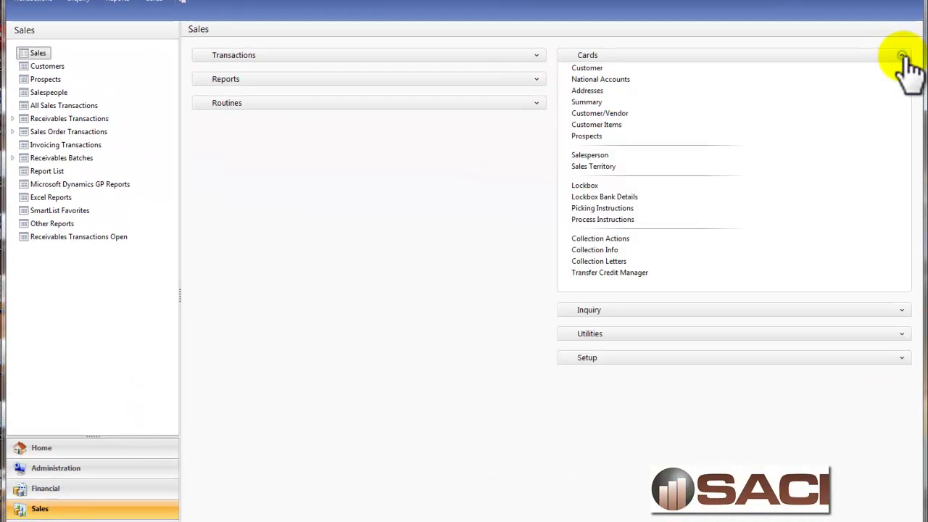
left_click(624, 241)
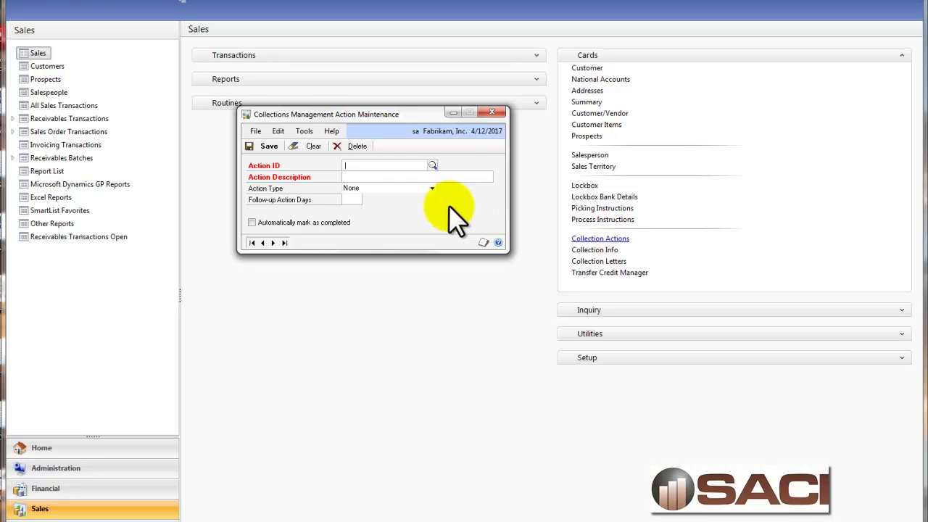
left_click(433, 165)
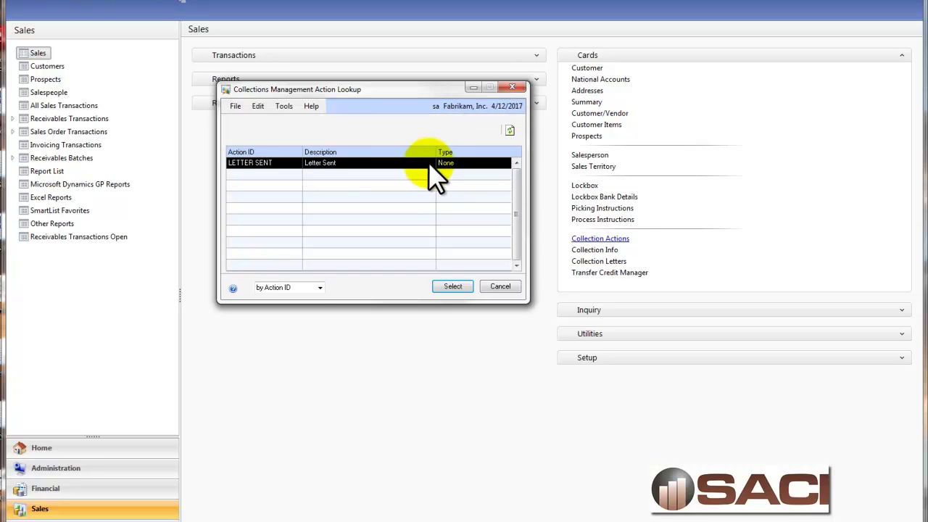
double_click(308, 163)
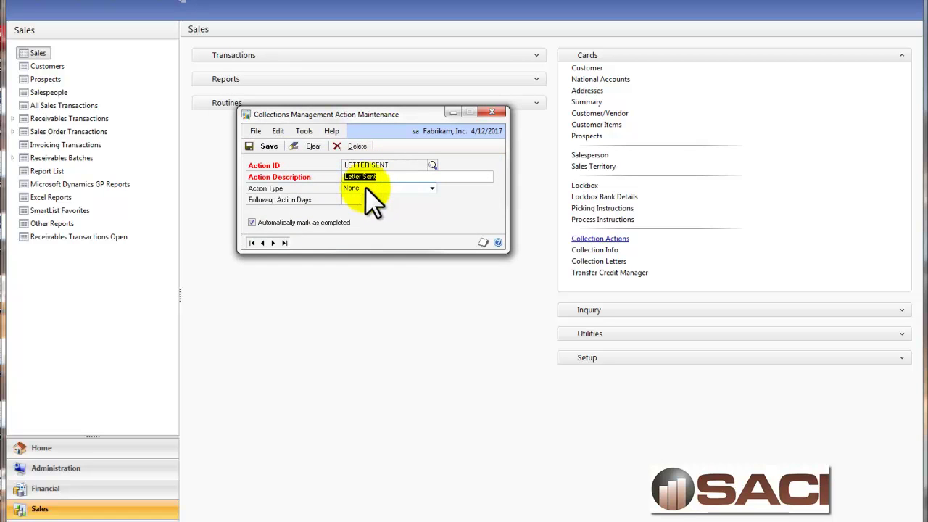
- Select None as the action type for LETTER SENT, save the action and close its maintenance window
left_click(360, 188)
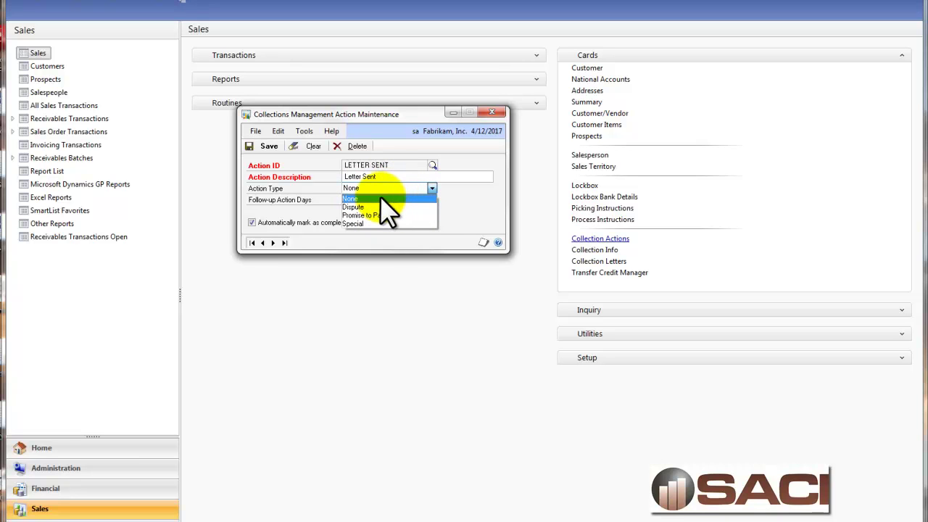
left_click(378, 198)
left_click(356, 200)
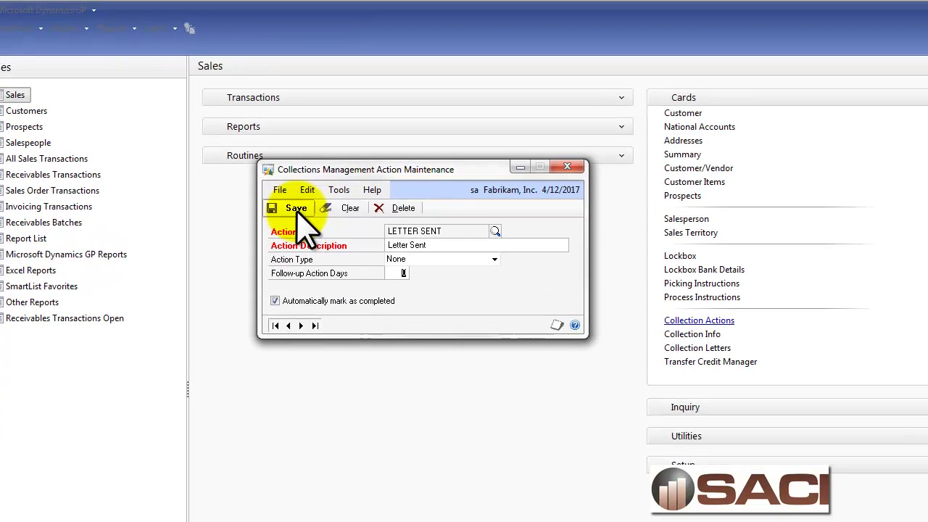
left_click(265, 145)
left_click(567, 167)
- Review the collections customer information for Alton Manufacturing, including its credit manager field, and close the record
left_click(692, 334)
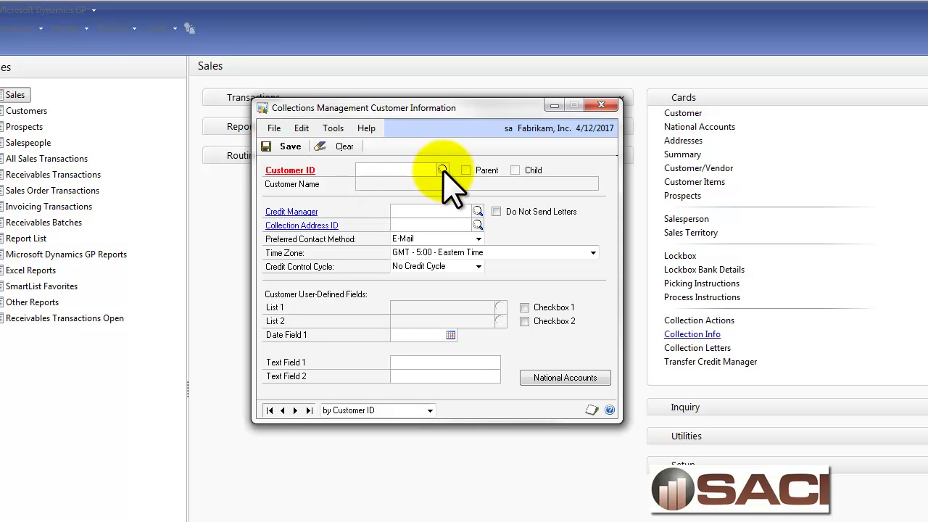
left_click(442, 170)
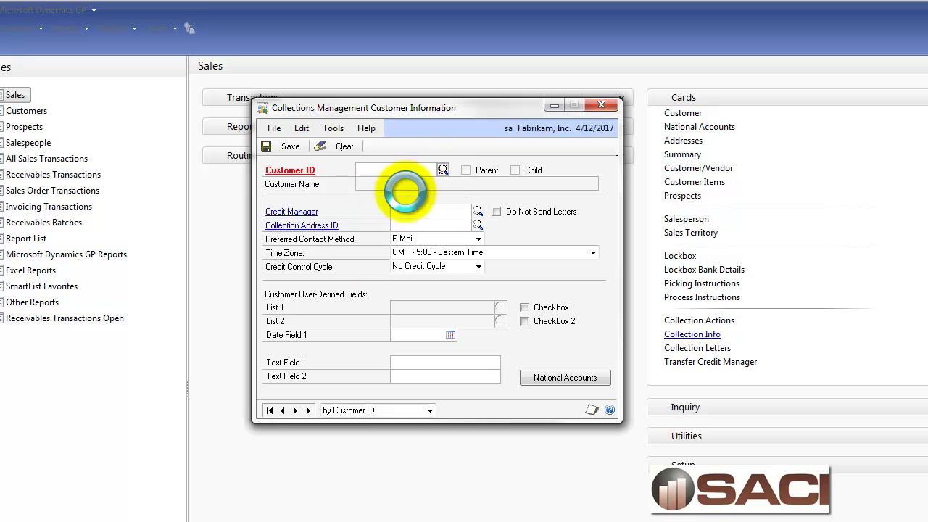
double_click(326, 277)
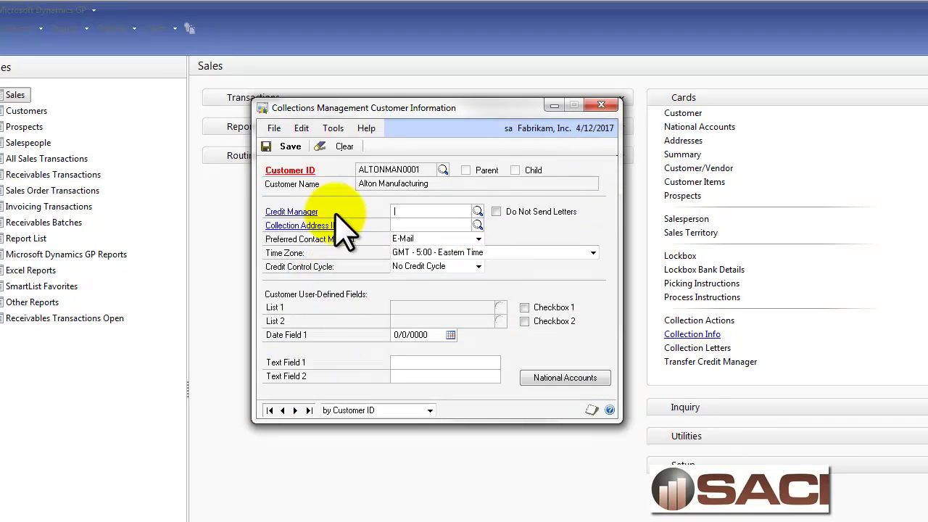
left_click(426, 215)
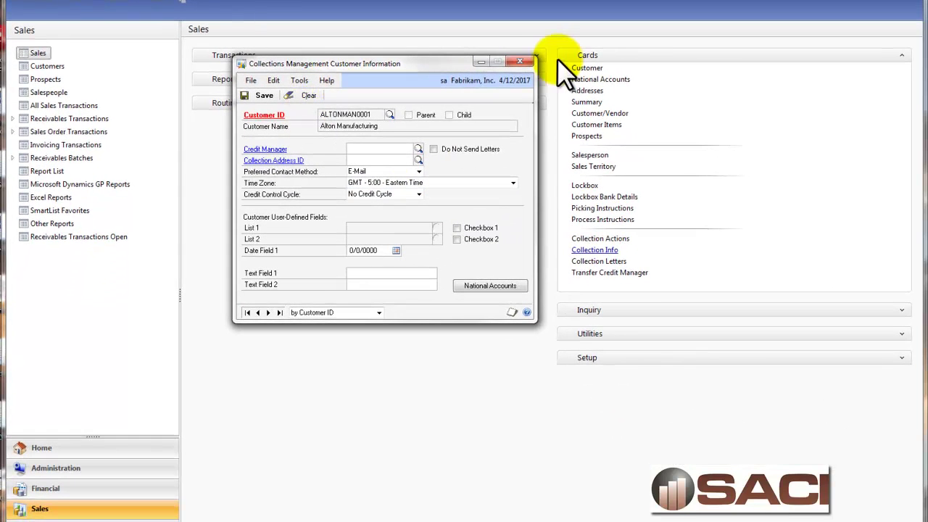
left_click(521, 62)
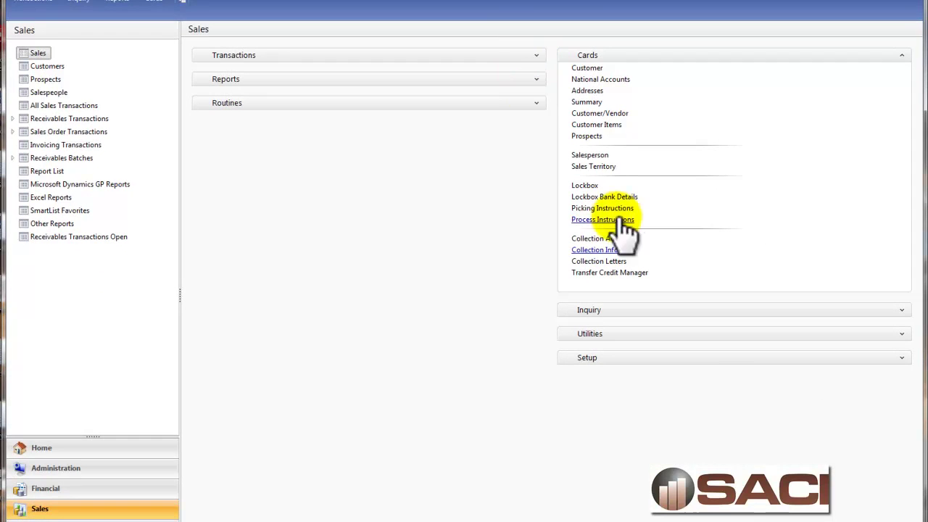
- Review the CN_Letter01 collection letter in letter maintenance, including its default action, and close the window
left_click(599, 262)
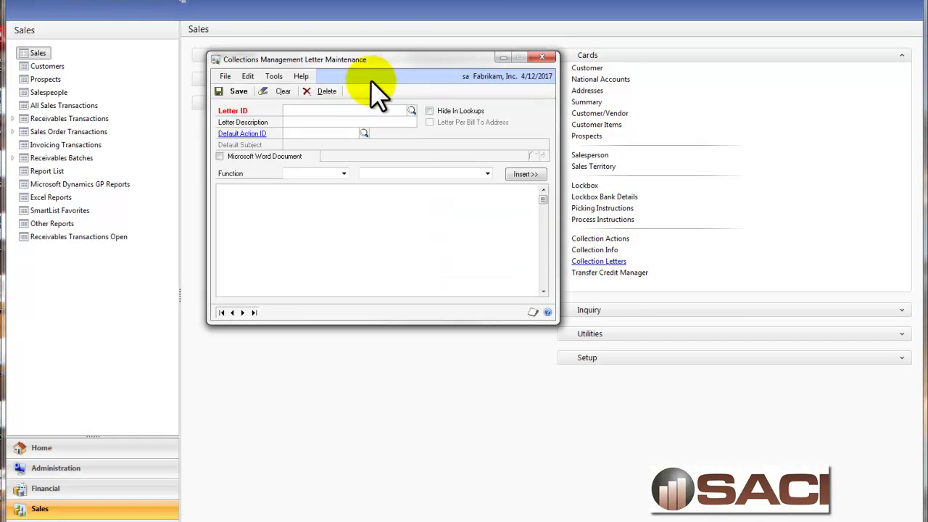
left_click(412, 111)
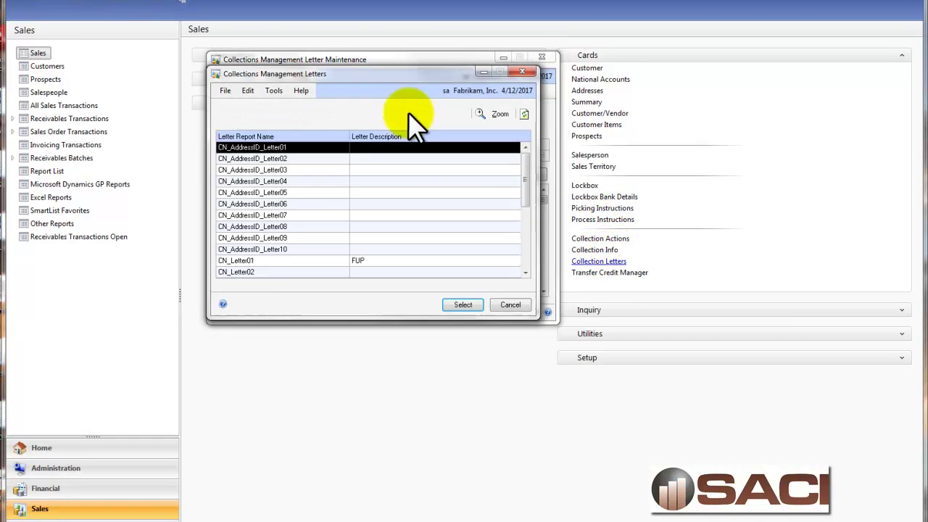
double_click(257, 262)
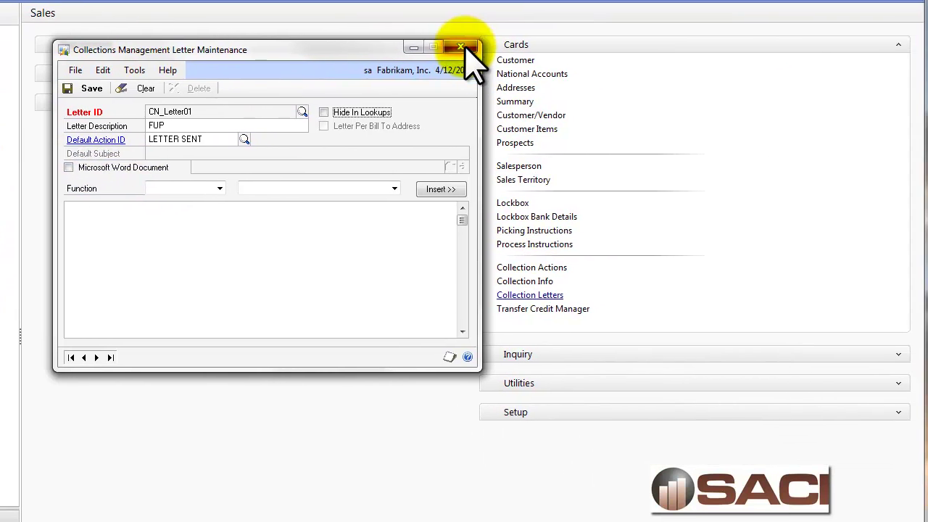
left_click(659, 107)
left_click(196, 322)
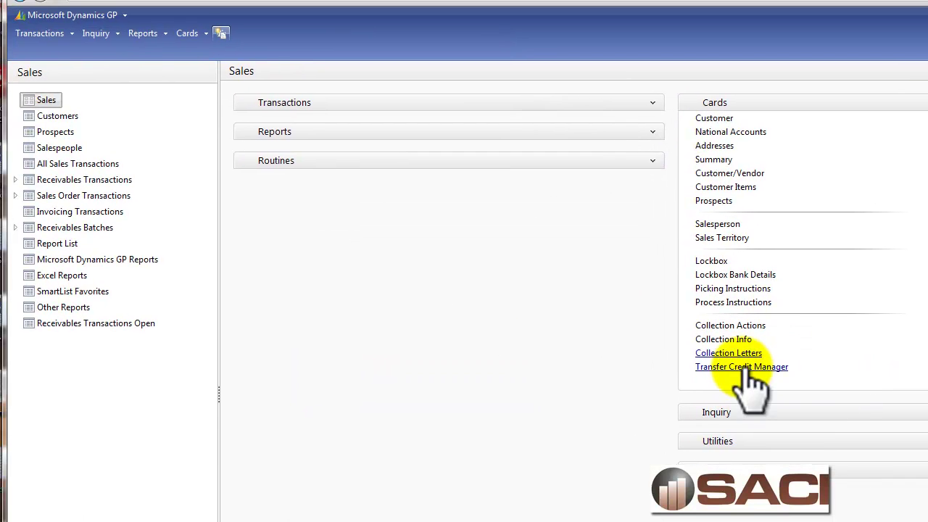
- Try to run a credit manager transfer from Credit Manager with the From and To values blank, and close the transfer window
left_click(542, 309)
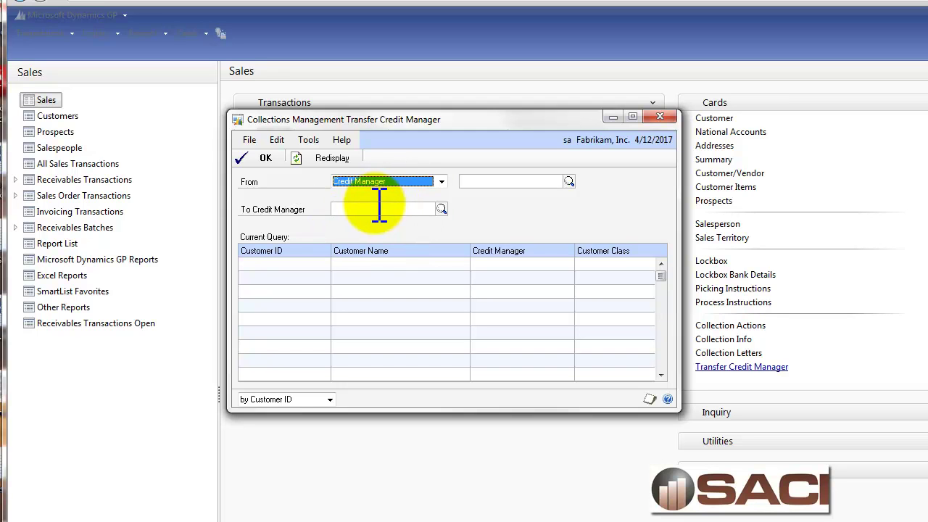
left_click(388, 182)
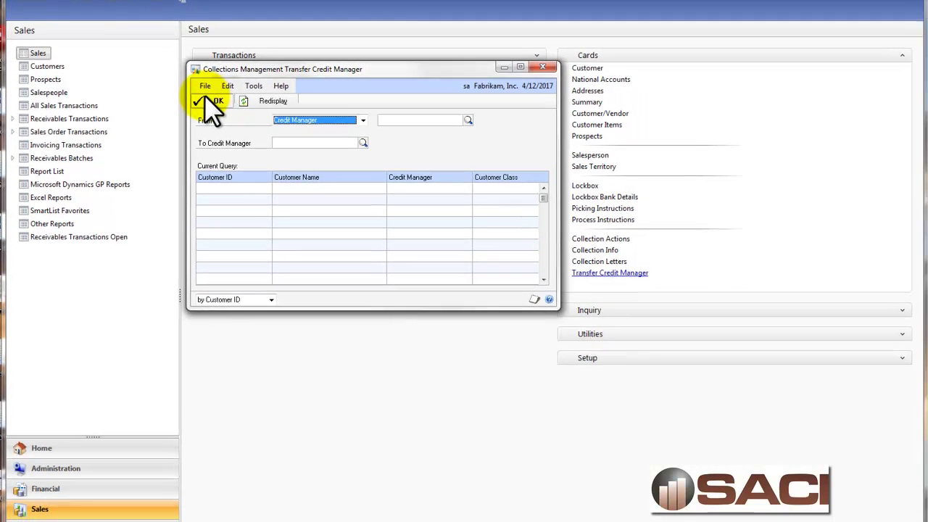
left_click(266, 157)
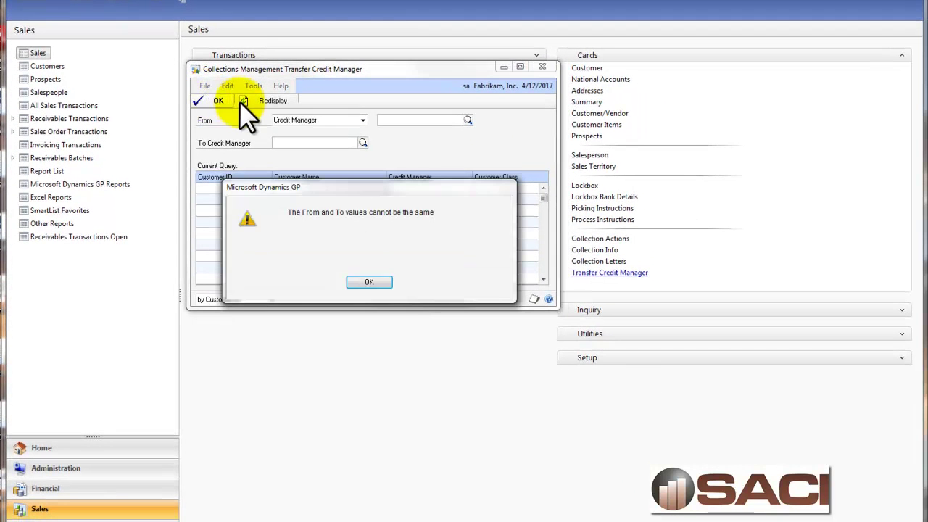
left_click(372, 281)
left_click(555, 67)
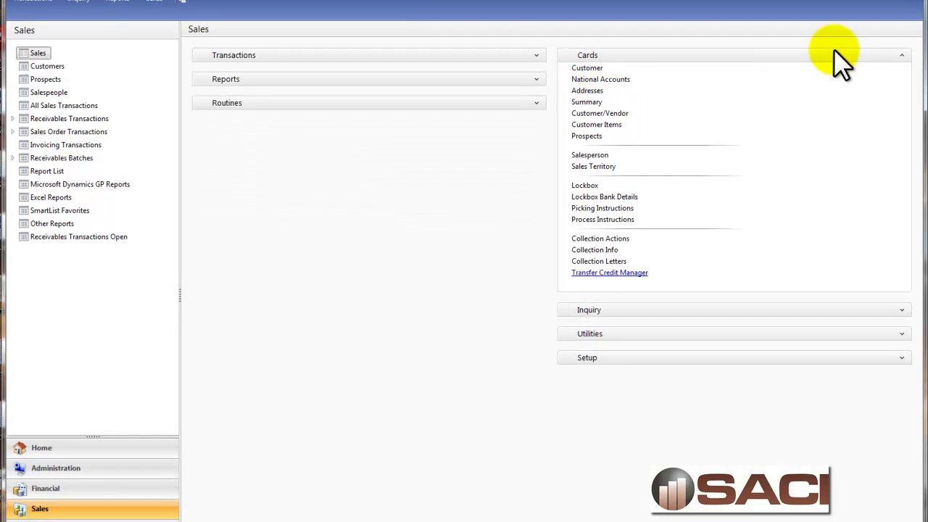
- Open the main collections window from the sales transactions and load the customer Adam Park Resort
left_click(903, 58)
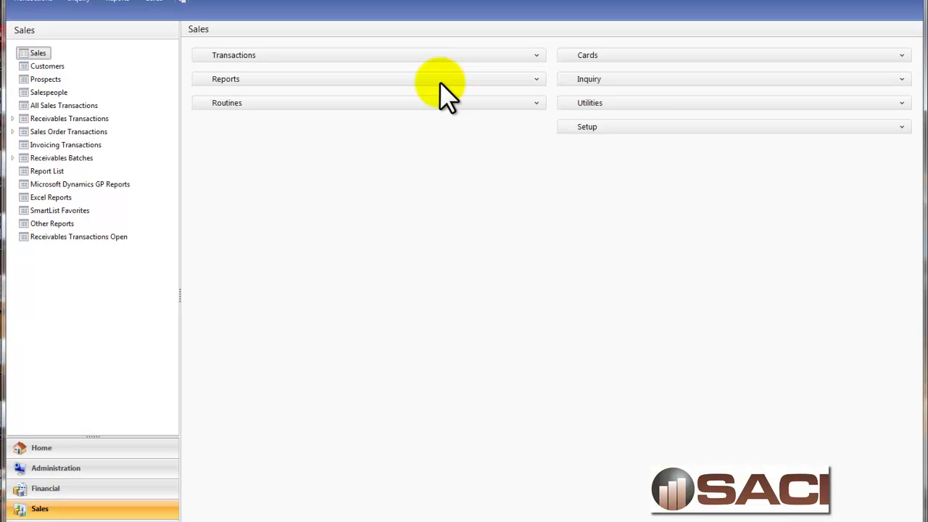
left_click(537, 56)
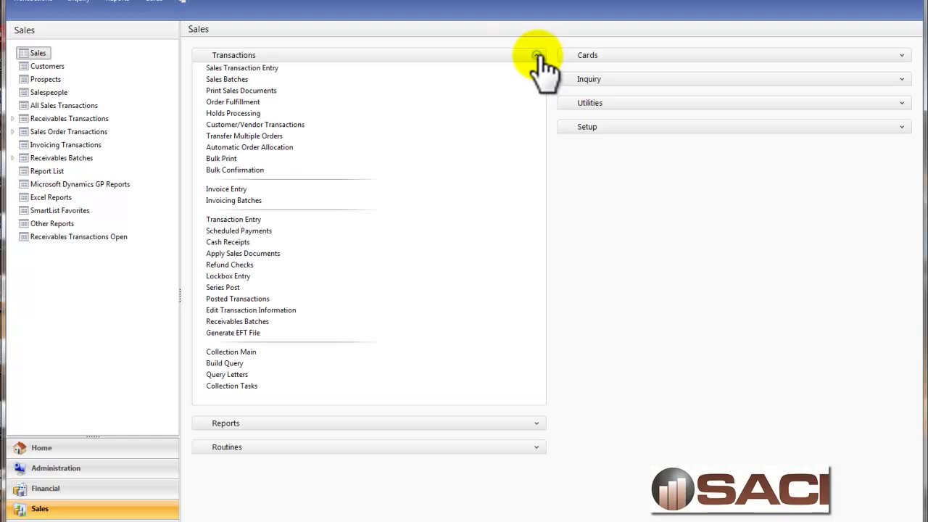
left_click(254, 353)
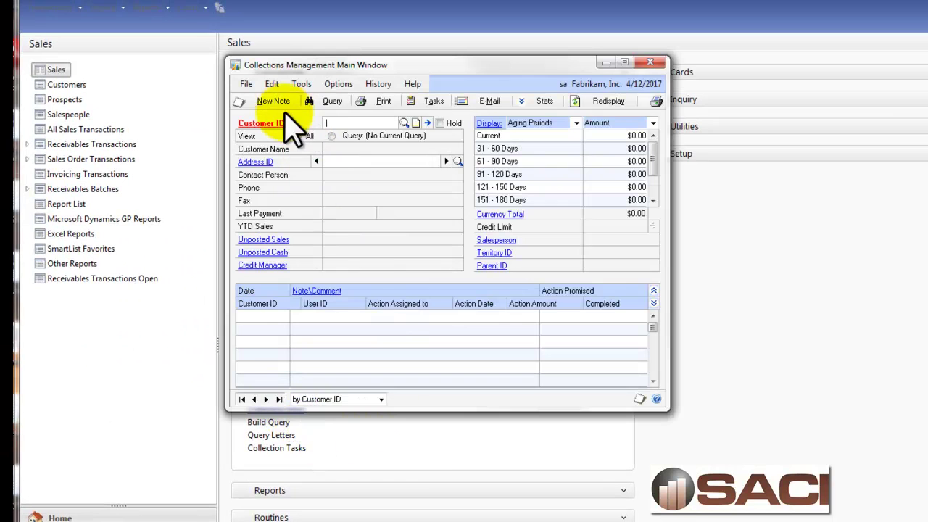
left_click(403, 123)
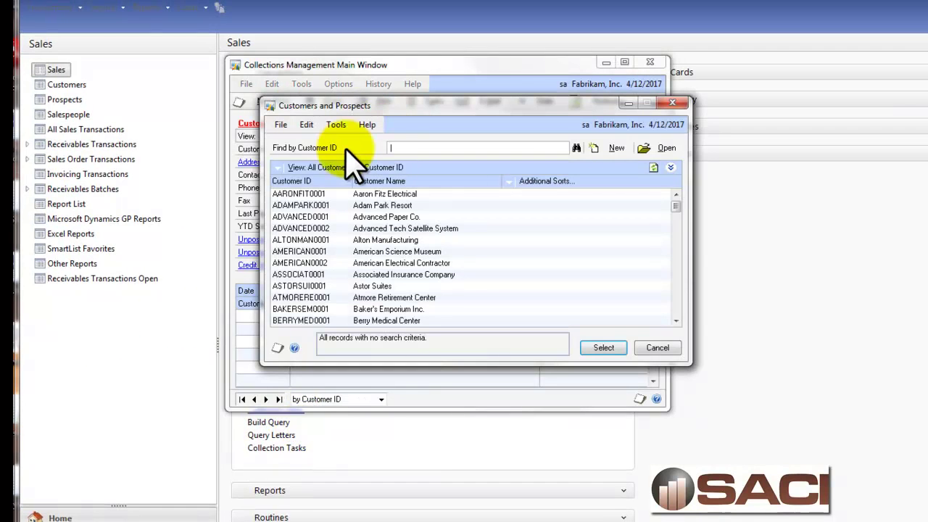
double_click(305, 206)
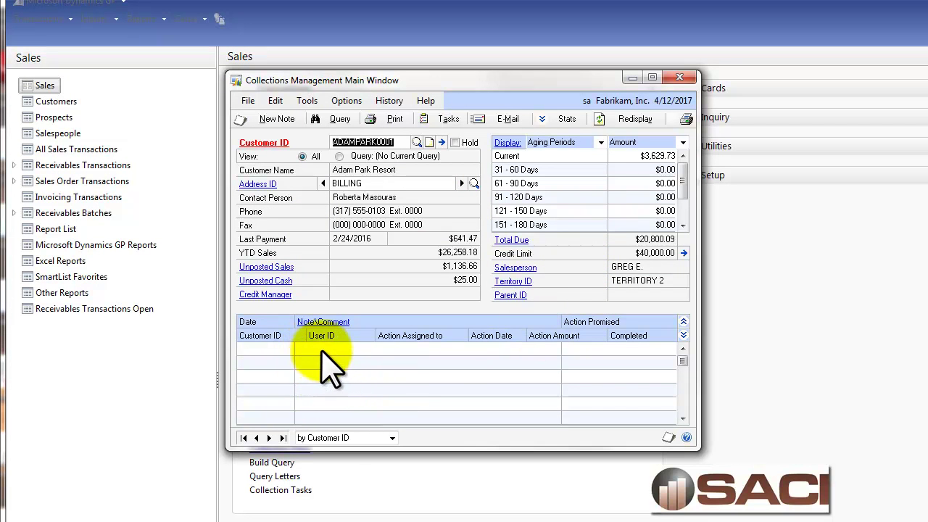
- Start a new collection note for Adam Park Resort and set its action date to 7/8/2011
left_click(290, 123)
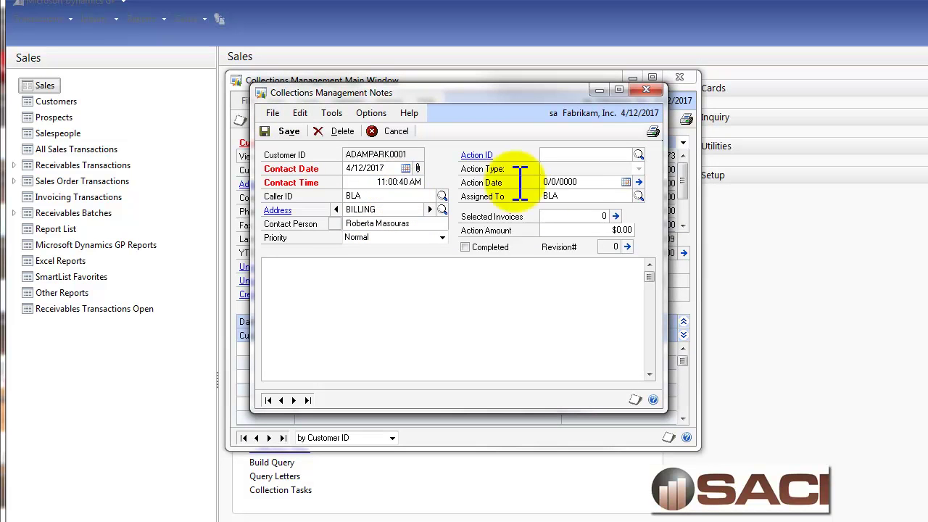
left_click(596, 154)
left_click(589, 182)
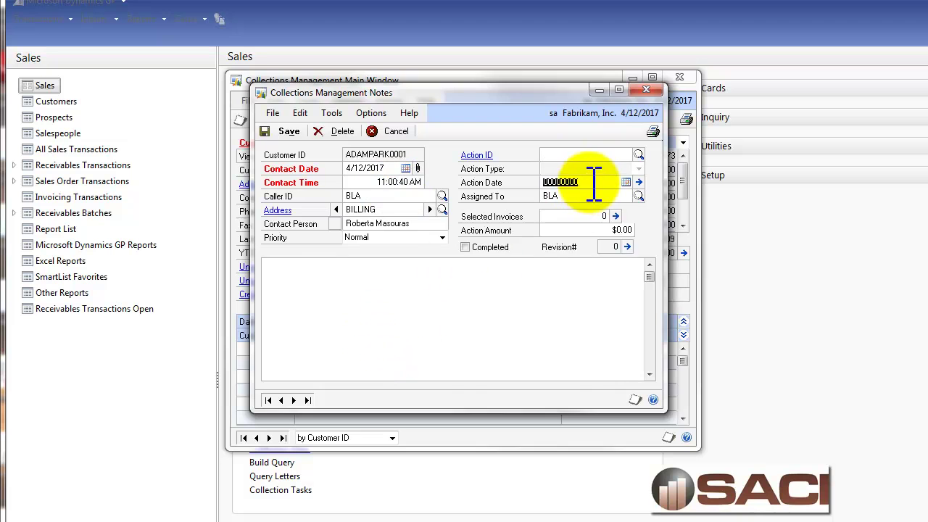
left_click(626, 182)
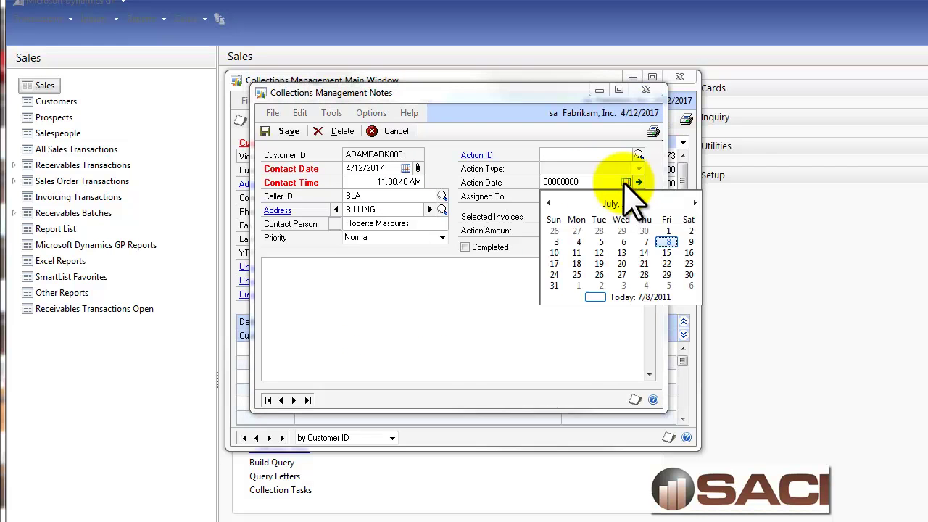
left_click(666, 241)
- Write in the note that the contact was called on the phone to discuss outstanding balance, and save it
left_click(386, 289)
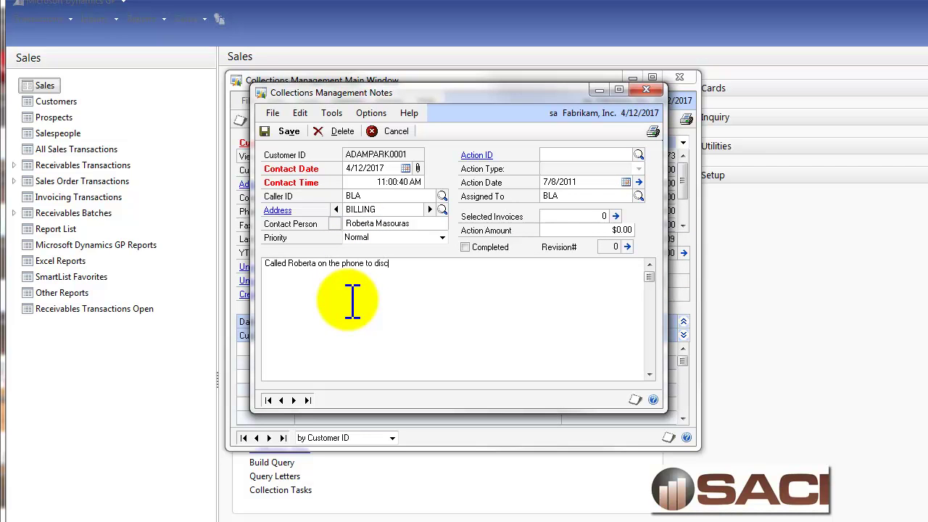
type("uss outstanding balance.")
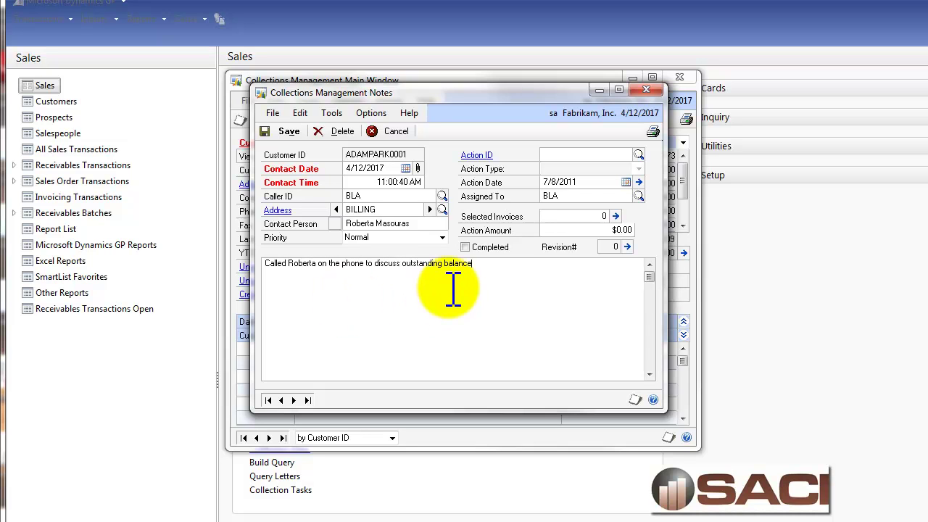
left_click(289, 131)
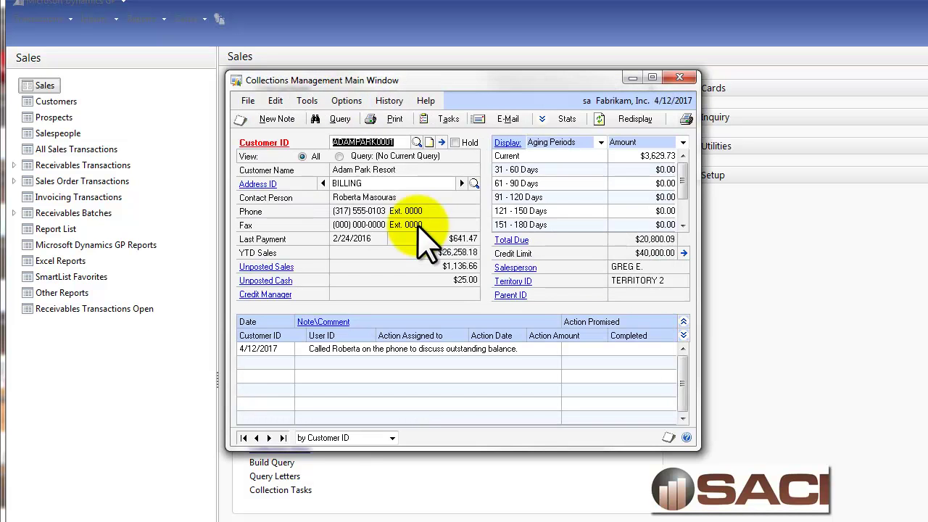